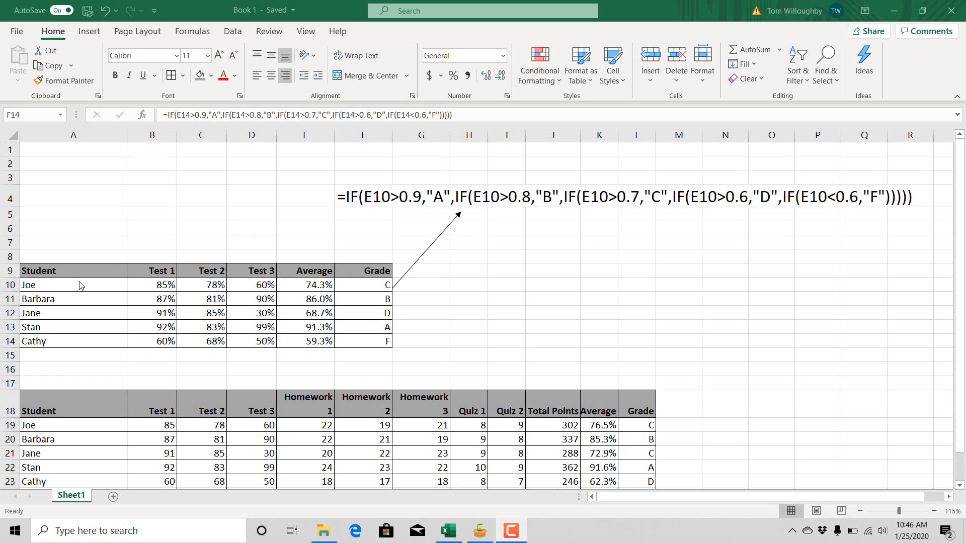
- Examine the first grade table's test scores, the AVERAGE formula in E10 and the nested IF grade formula in F10
left_click(59, 270)
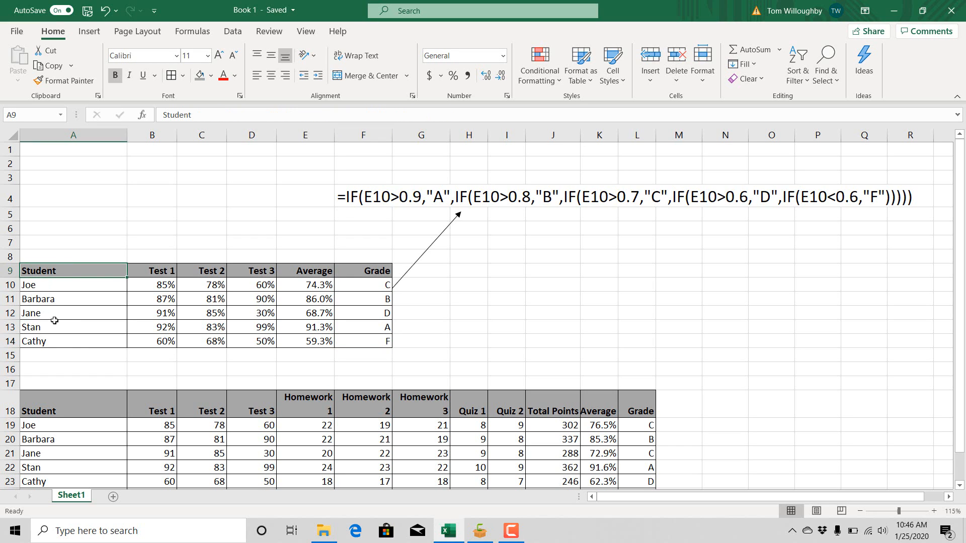
left_click(148, 282)
left_click_drag(182, 293, 254, 315)
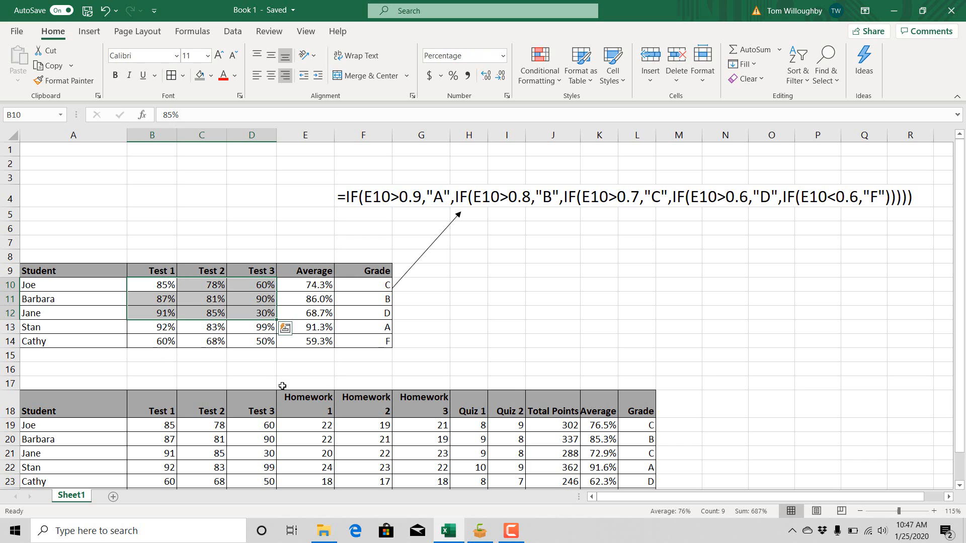
left_click(305, 367)
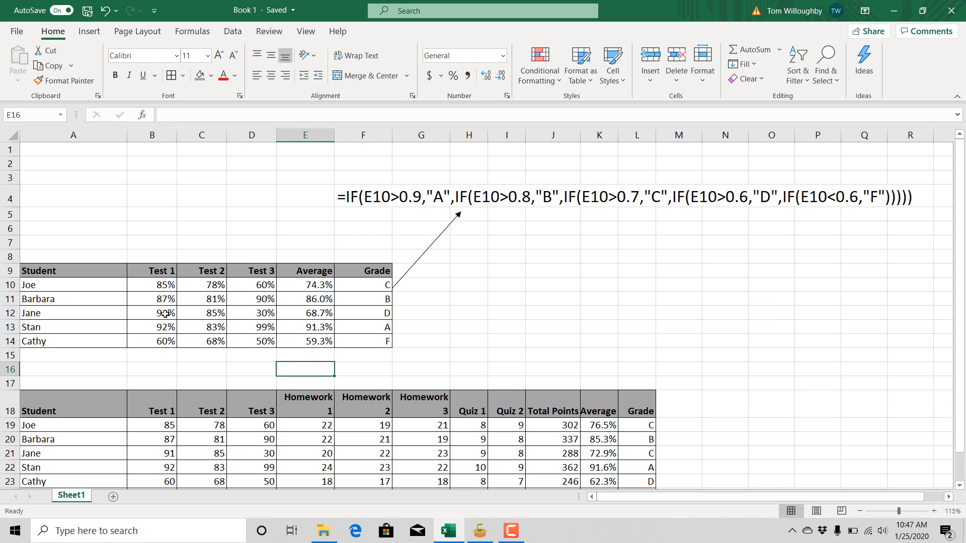
left_click(300, 287)
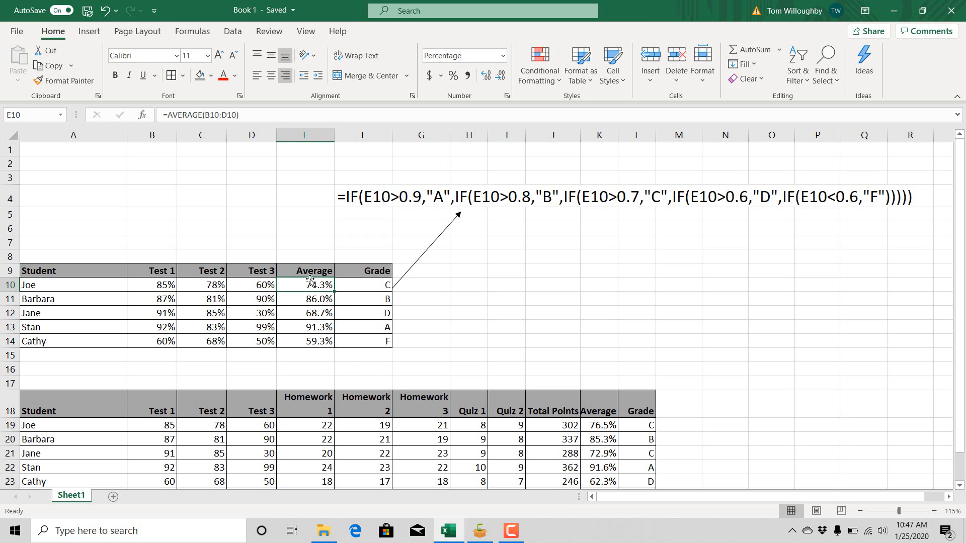
left_click(166, 115)
left_click_drag(168, 114, 203, 116)
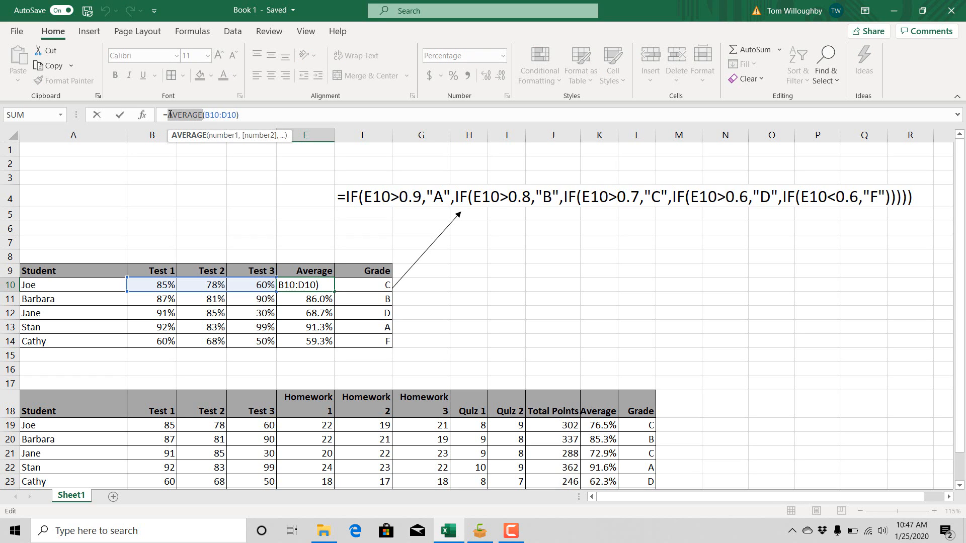
left_click(205, 115)
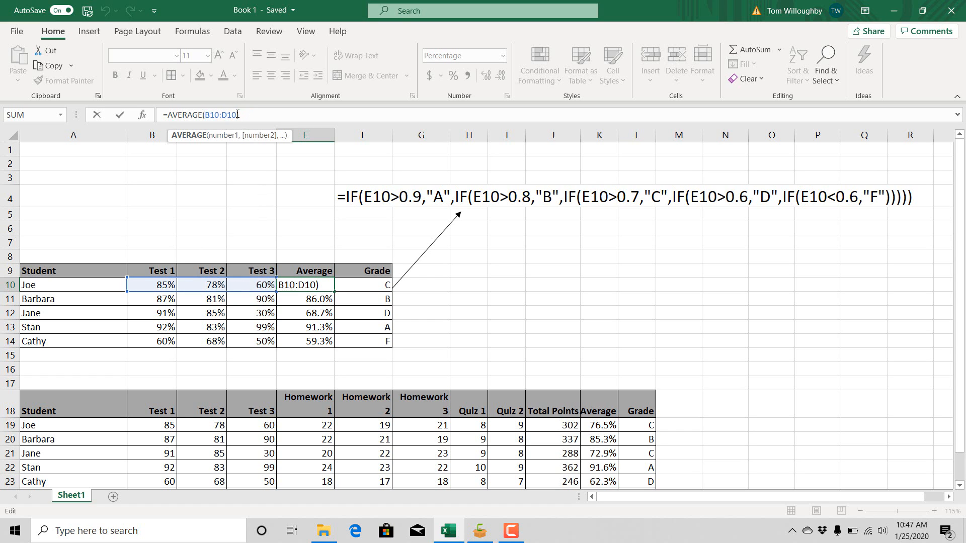
left_click(242, 114)
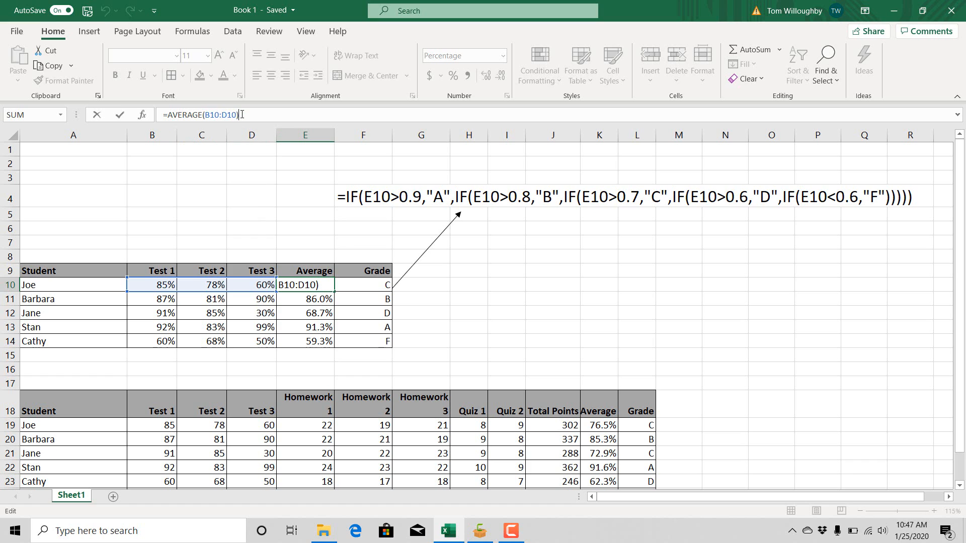
key("Return")
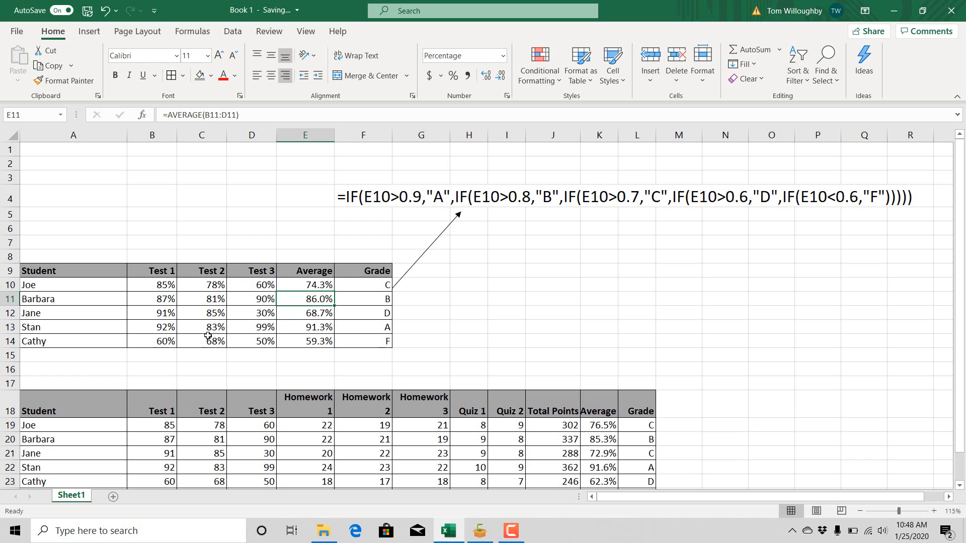
left_click(320, 287)
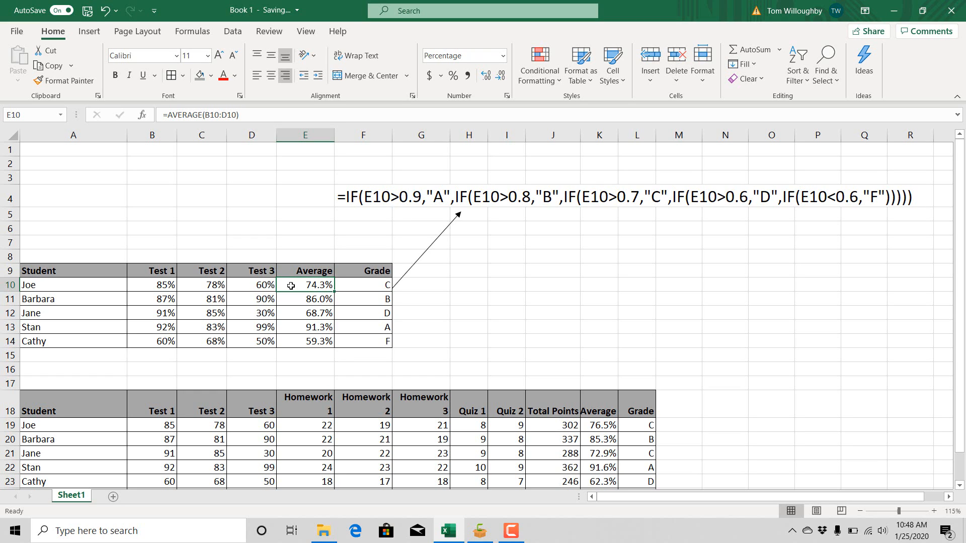
left_click(377, 283)
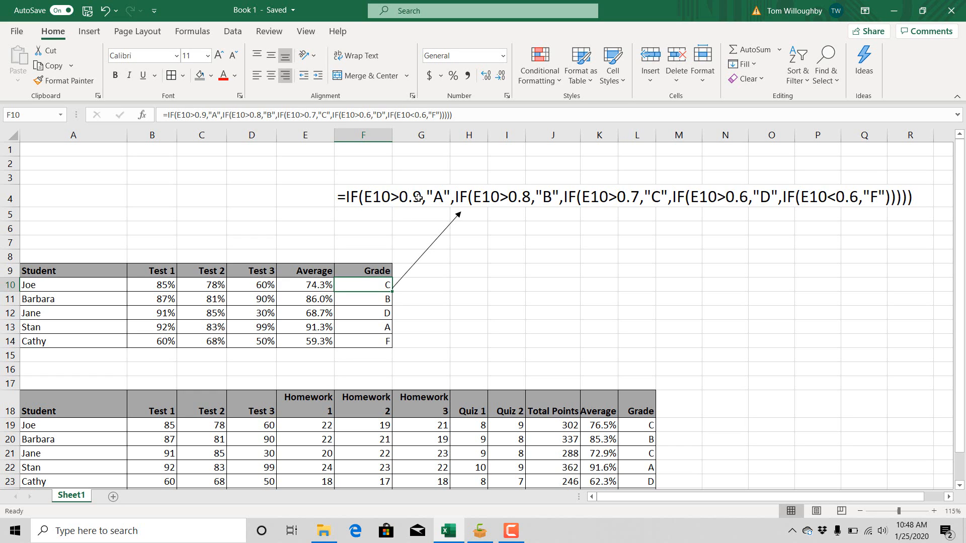
- Show the average in E10 in comma style as a decimal, then restore its percentage format with one decimal place
left_click(317, 284)
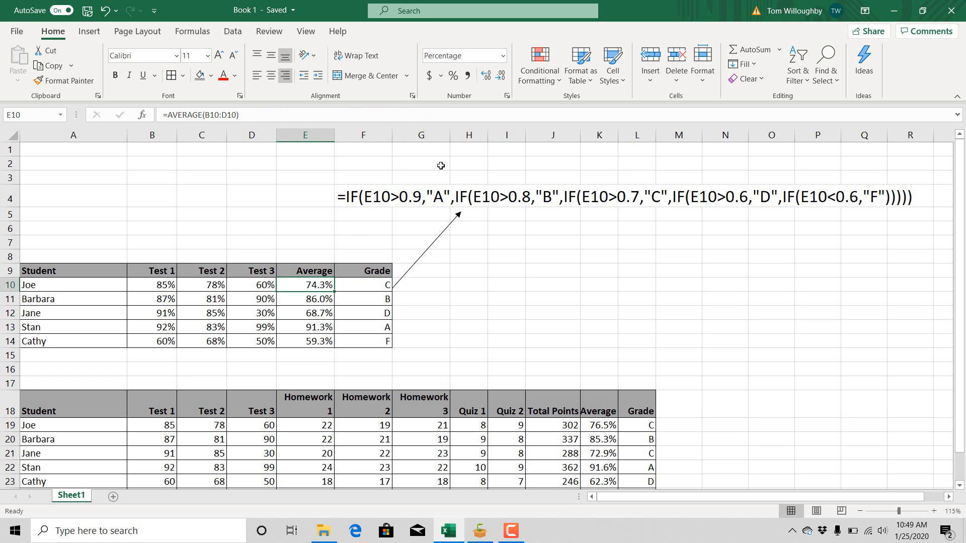
left_click(468, 77)
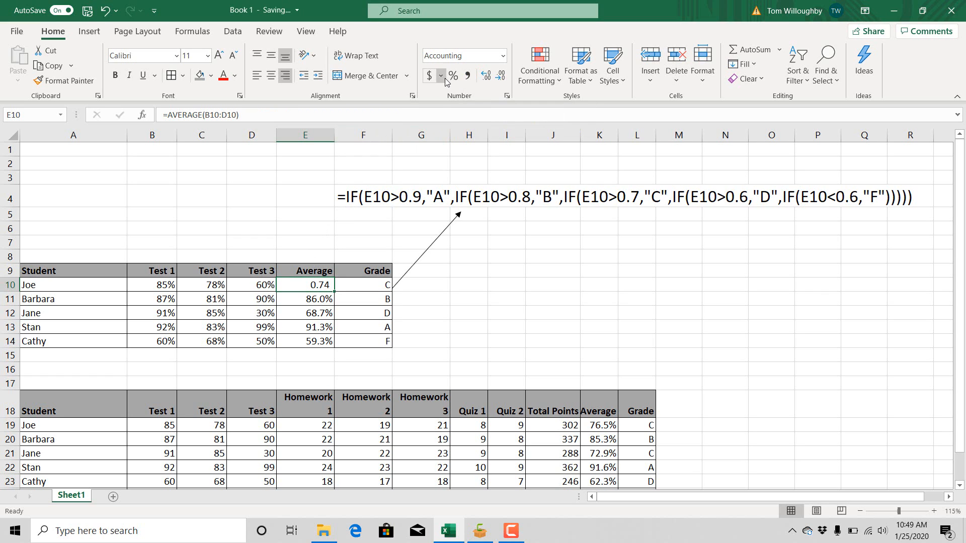
left_click(454, 77)
left_click(487, 76)
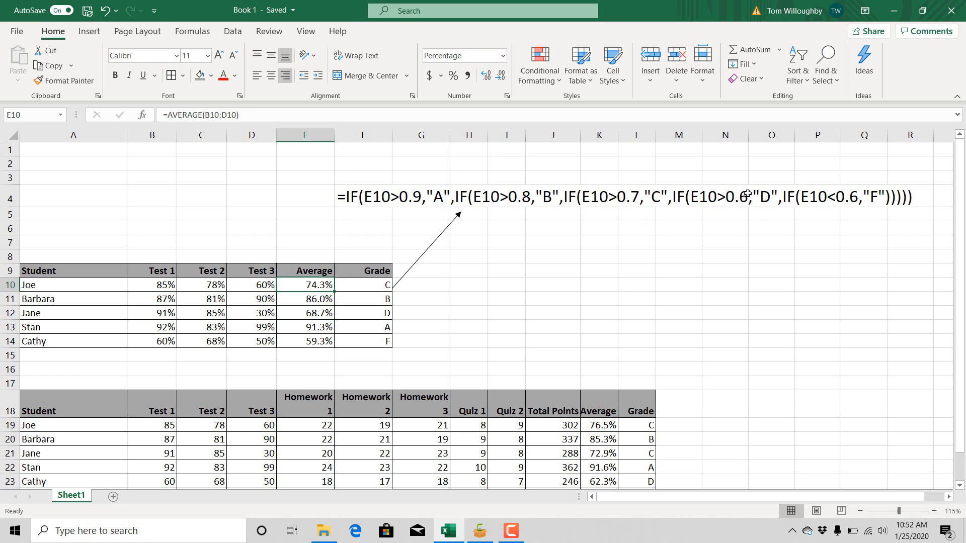
- Review the nested IF grade formulas for each student in the Grade column of the first table, F10:F14
left_click(365, 296)
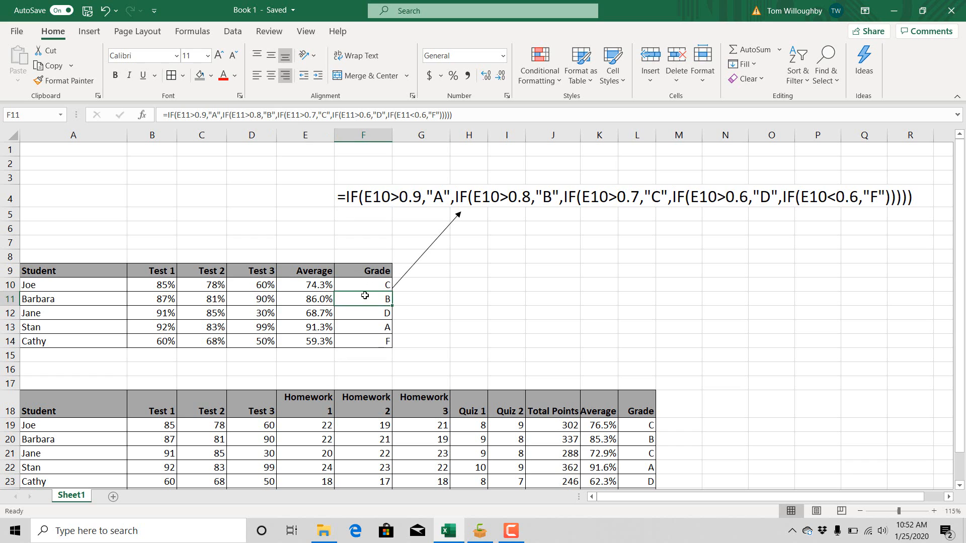
key("Down")
key("Up")
key("Up")
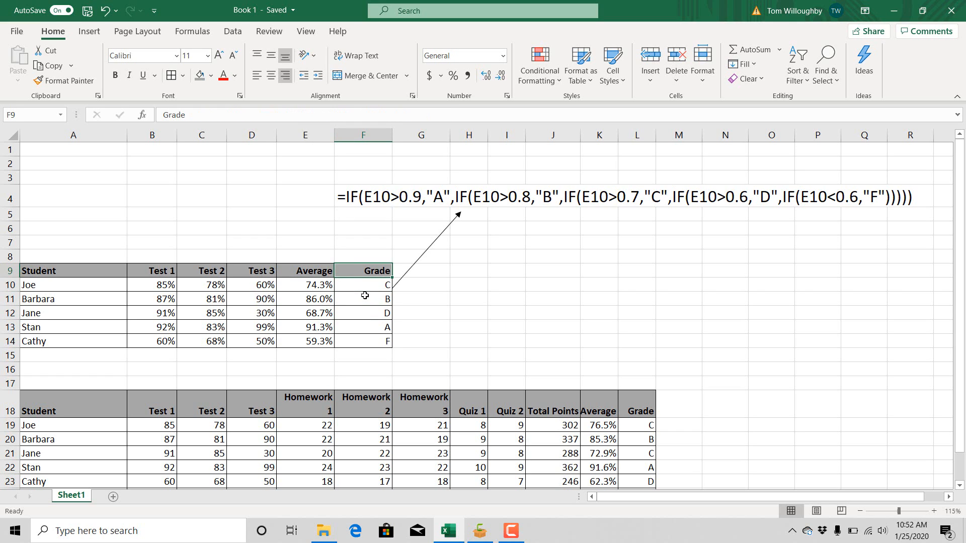
key("Down")
key("Down")
key("Down")
key("Down")
key("Down")
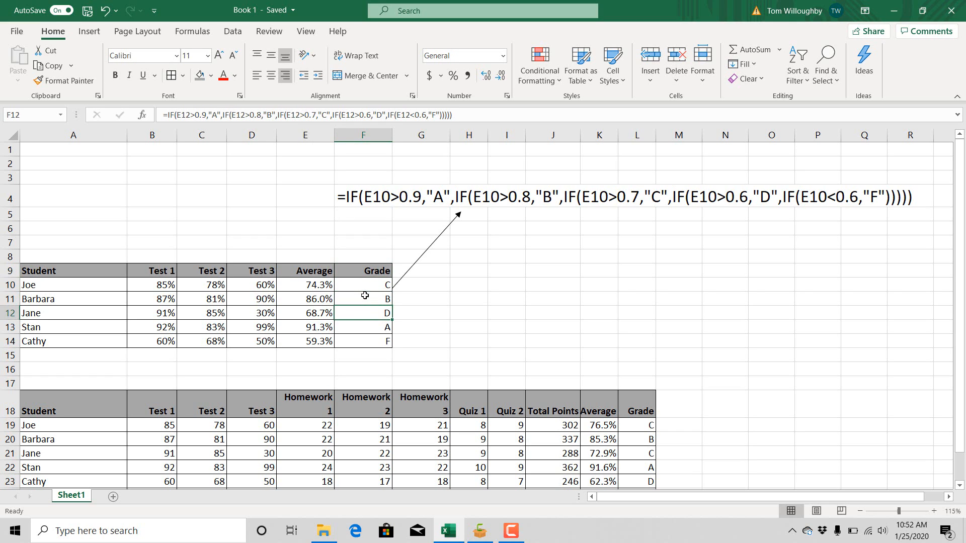
key("Up")
key("Up")
key("Down")
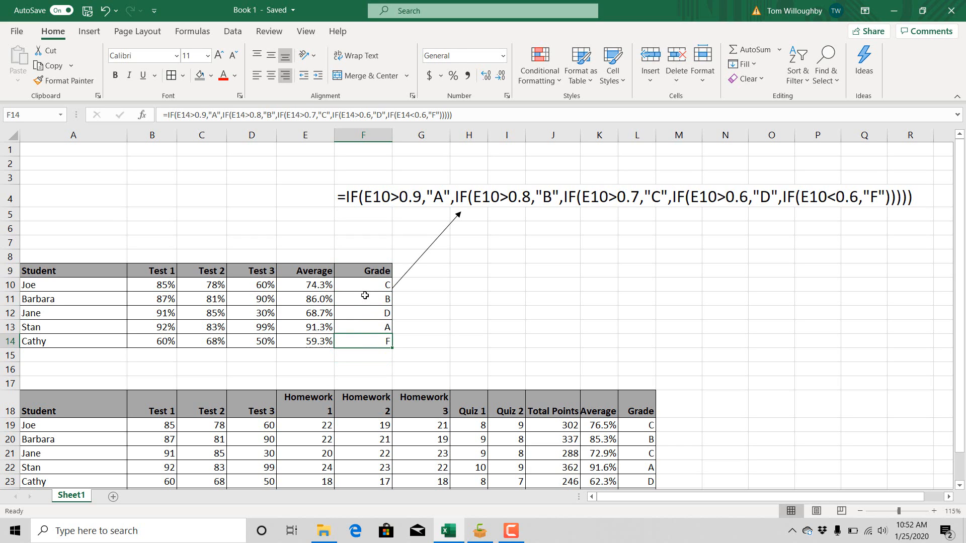
- Examine the second grade table's homework scores and the possible homework points in E25:G25
key("Left")
key("Left")
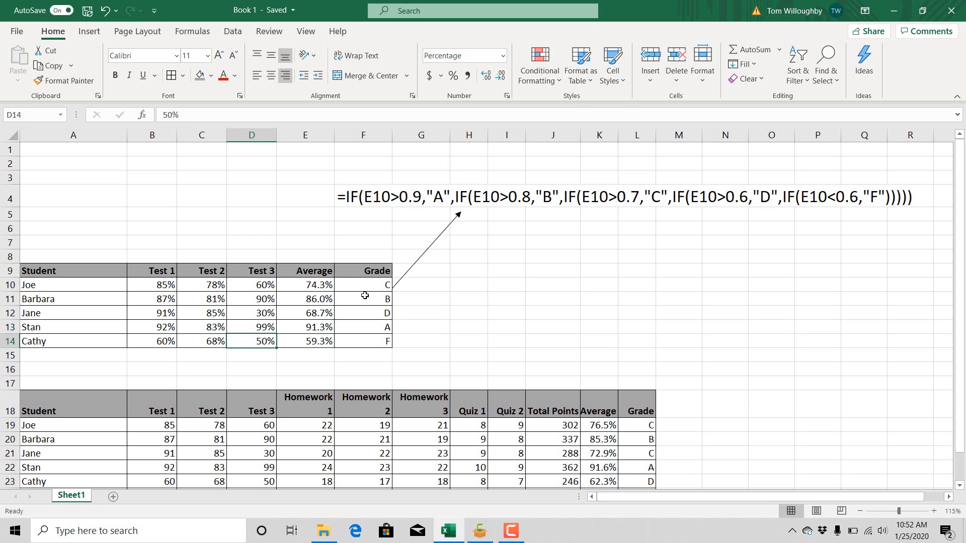
key("Down")
key("Down")
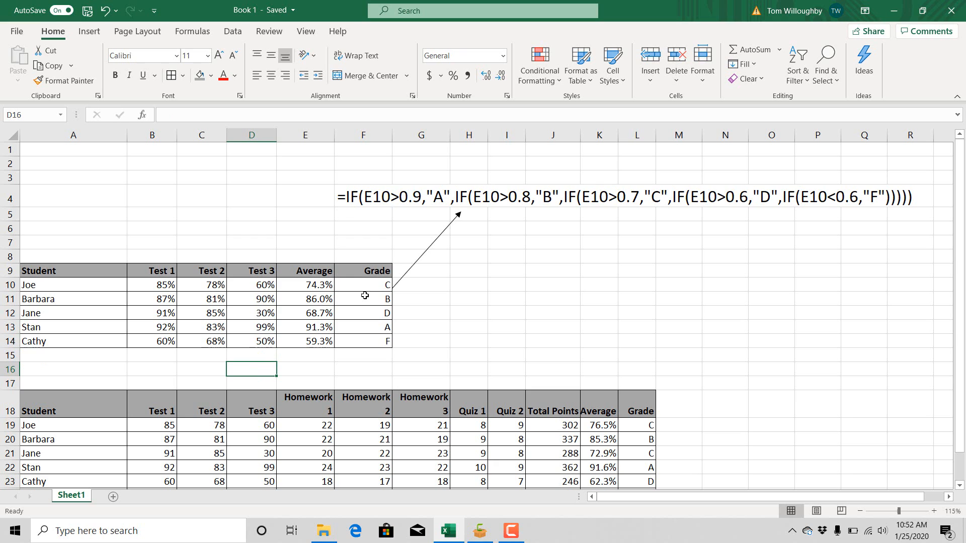
key("Down")
key("Down")
key("Down")
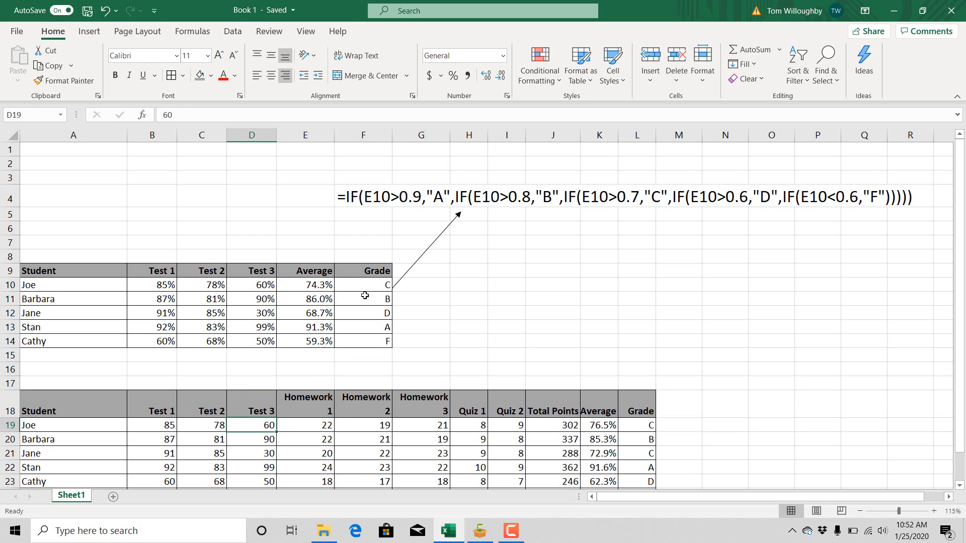
key("Down")
key("Down")
key("Down")
key("Down")
key("Down")
key("Down")
key("Down")
key("Down")
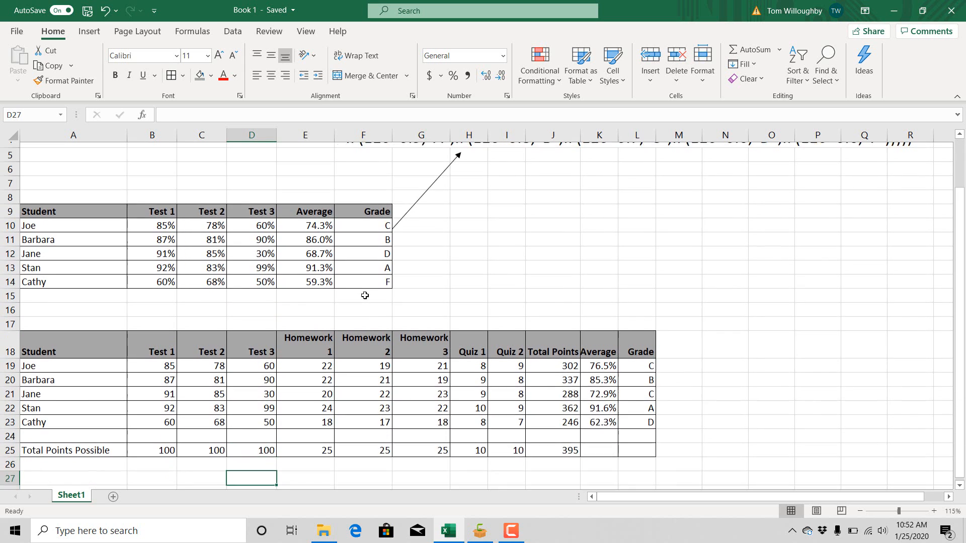
key("Down")
key("Down")
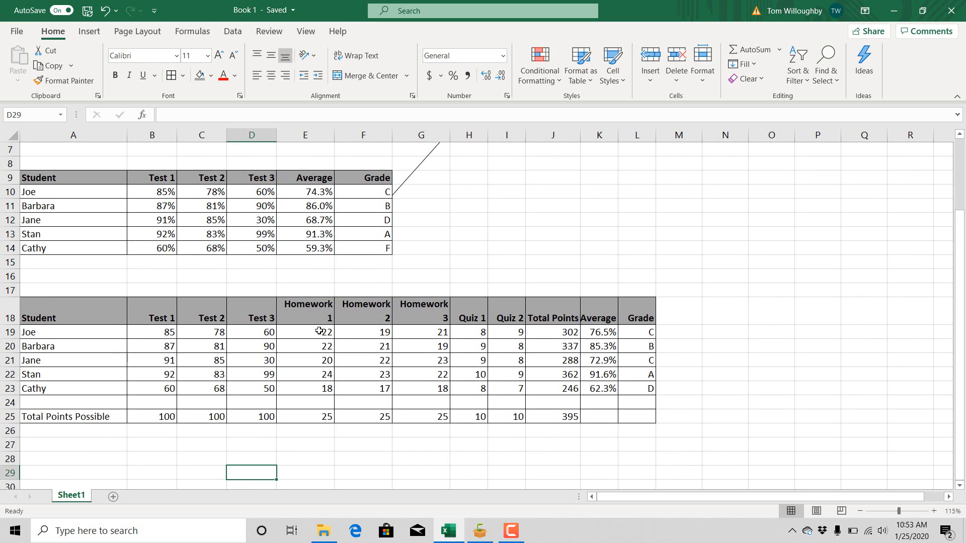
left_click(321, 332)
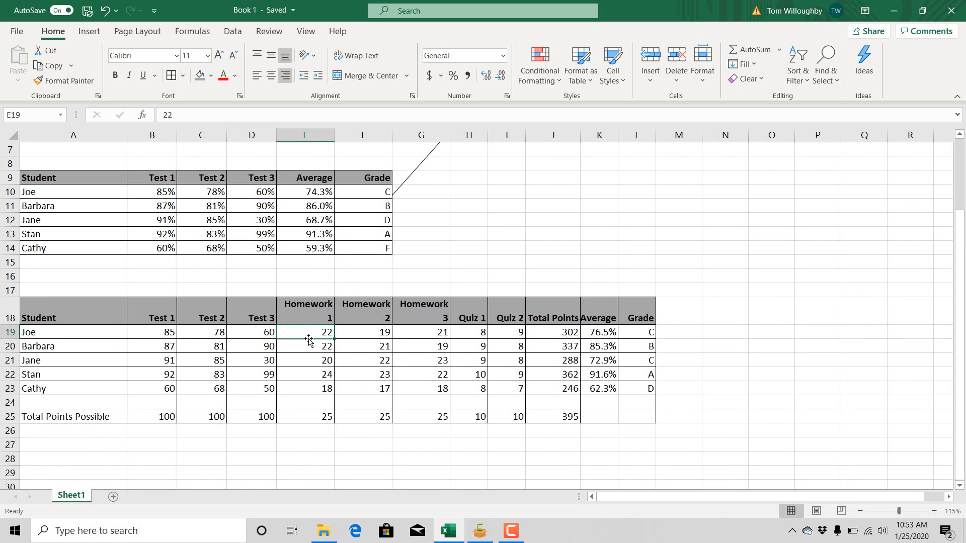
left_click_drag(318, 410, 418, 416)
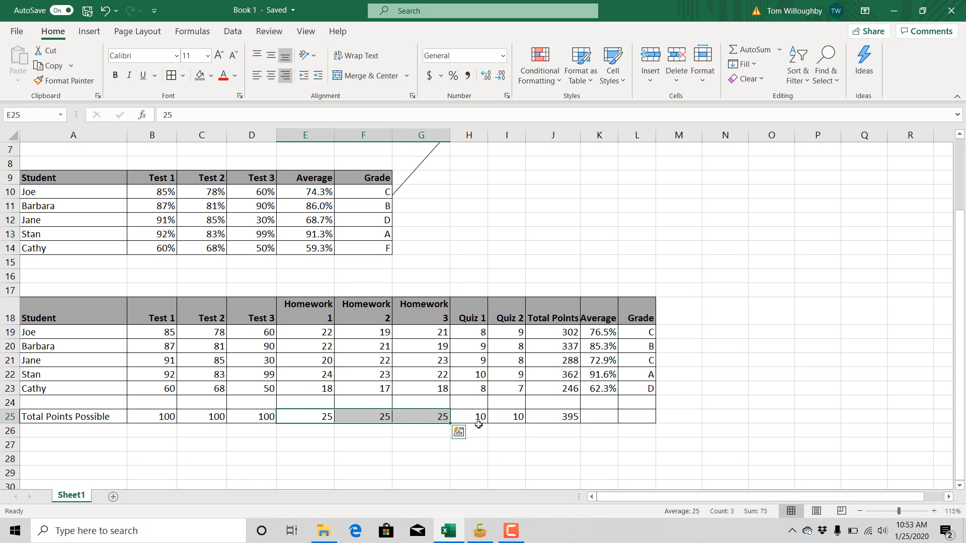
key("ctrl+q")
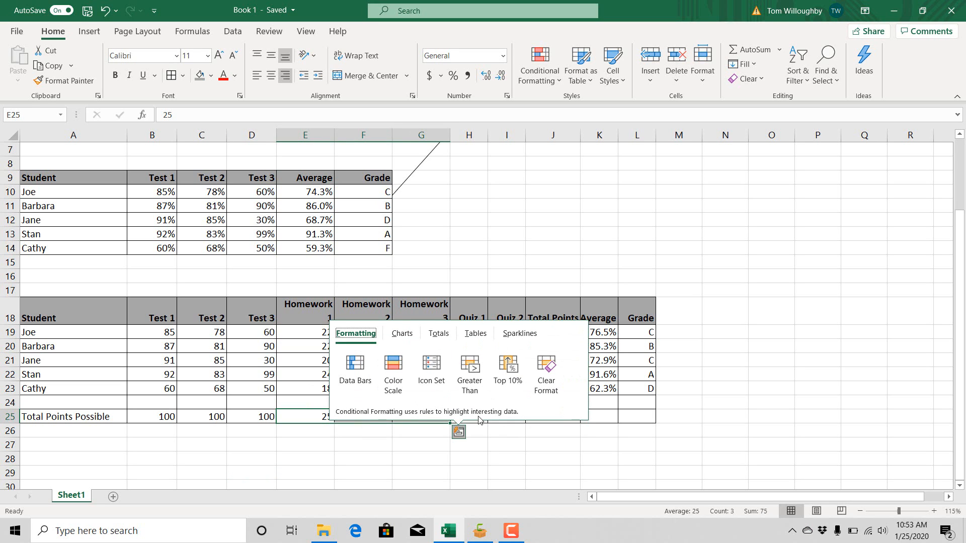
left_click(485, 431)
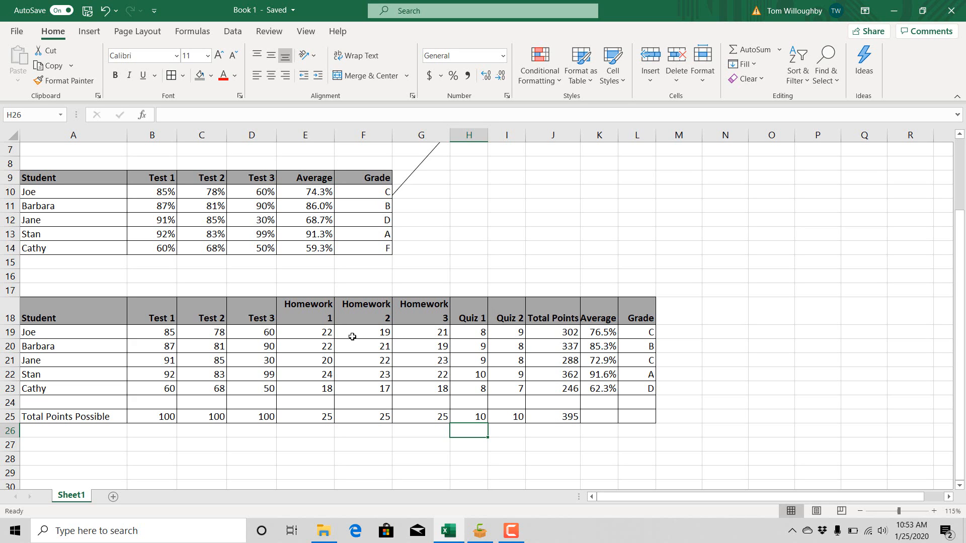
- Examine the first student's test, homework and quiz scores in B19:I19 and the total points formula in J19
left_click(313, 332)
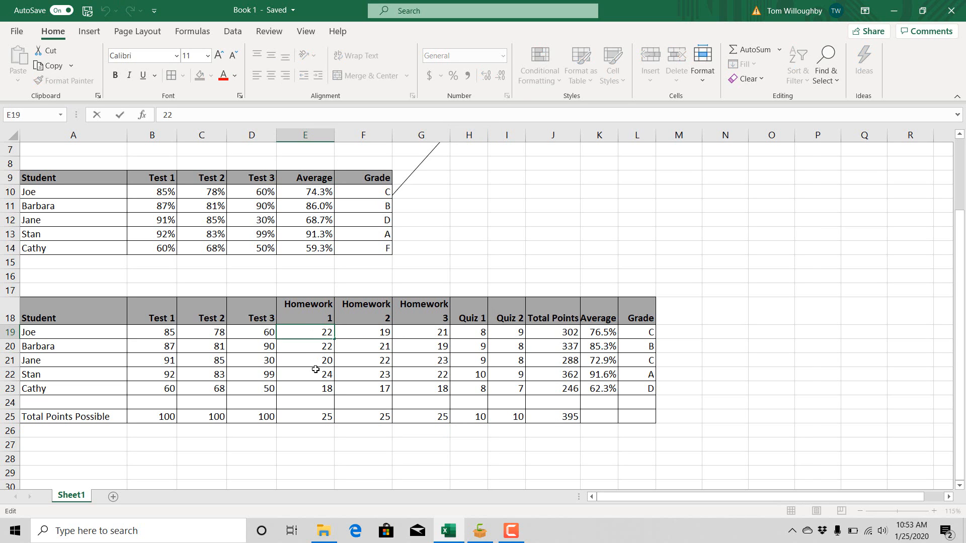
key("Down")
key("Down")
key("Down")
left_click_drag(326, 335, 519, 334)
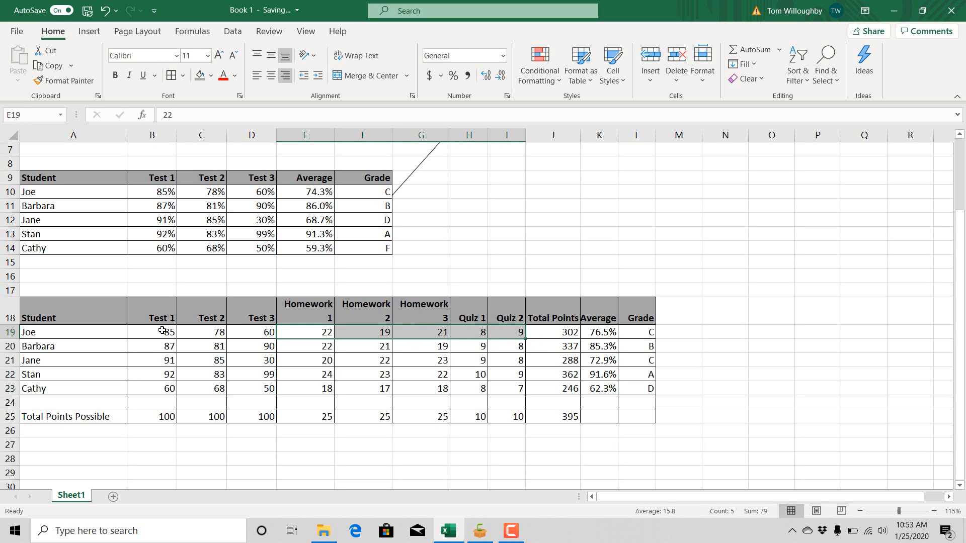
left_click_drag(162, 329, 500, 336)
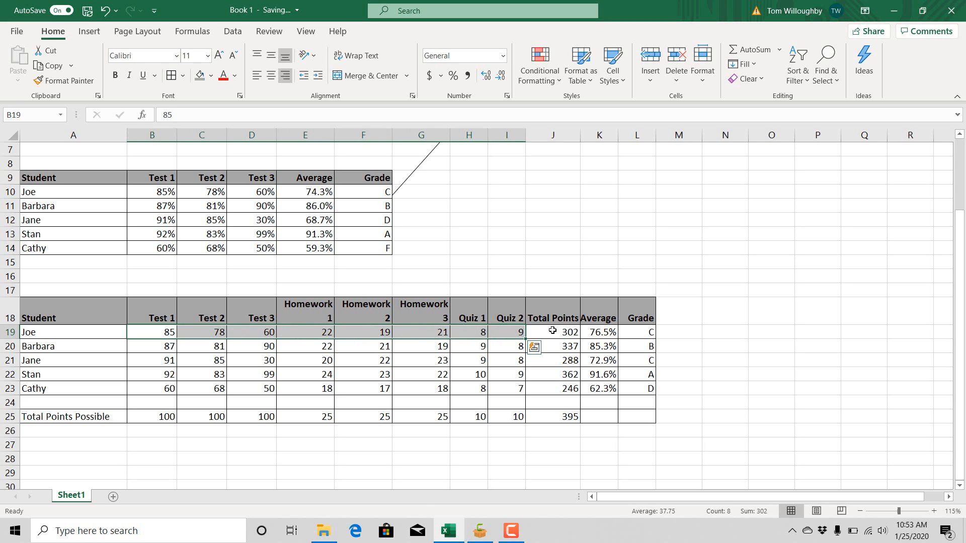
left_click(571, 330)
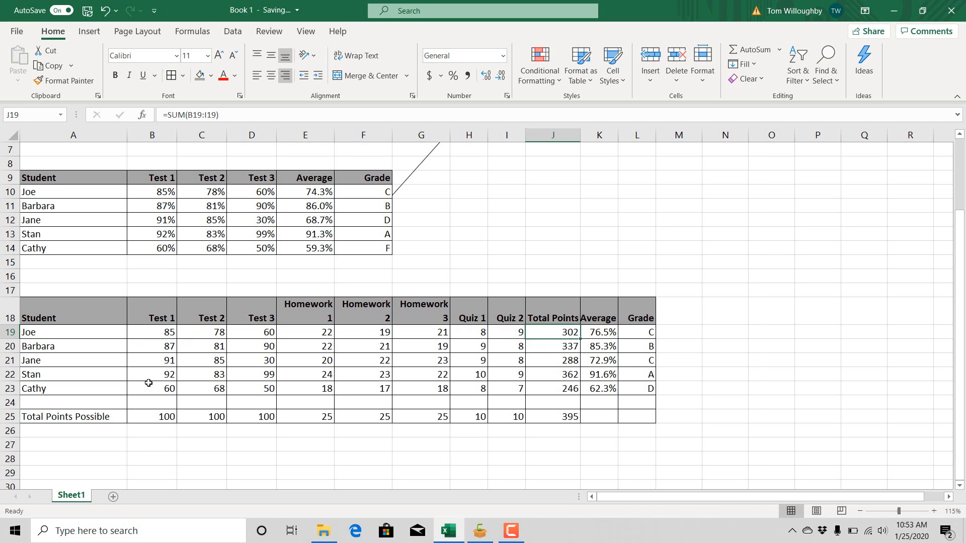
- Examine the possible points in B25:I25 with their sum in J25, and compare the average formula in K19 with J19
left_click(144, 417)
left_click_drag(143, 417, 511, 415)
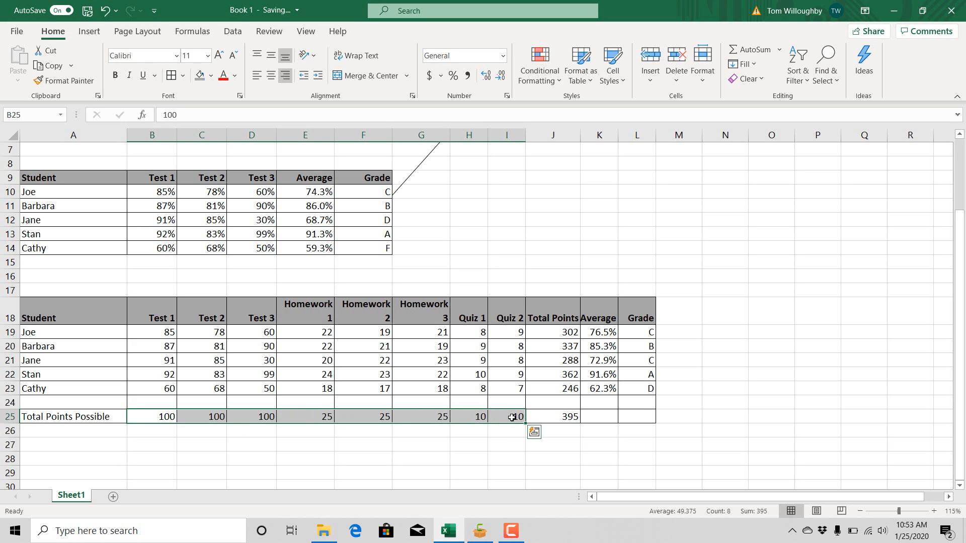
left_click(546, 417)
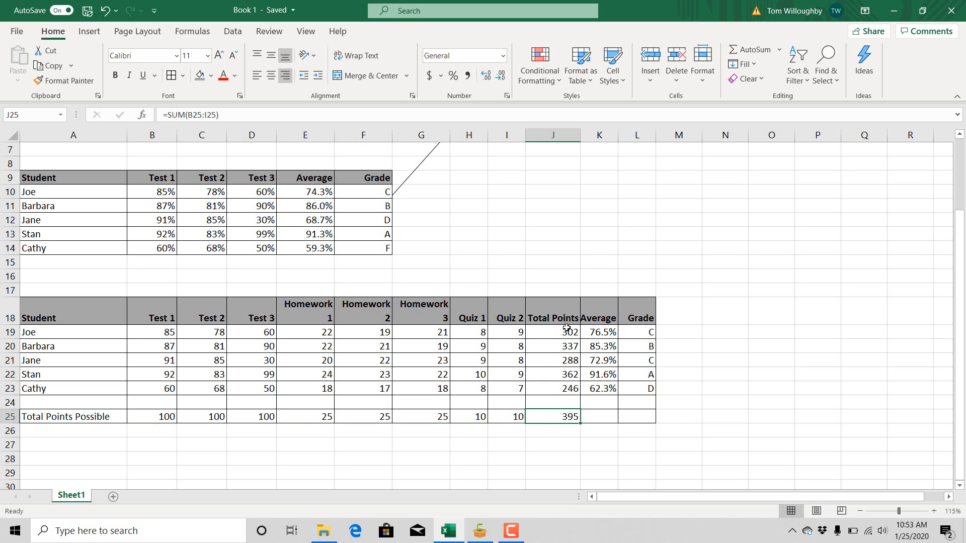
left_click(601, 332)
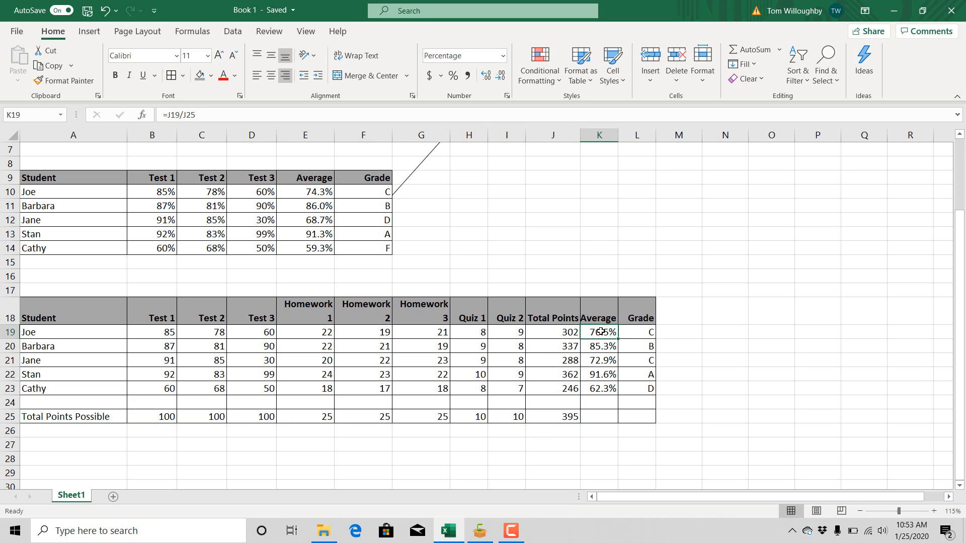
left_click(567, 330)
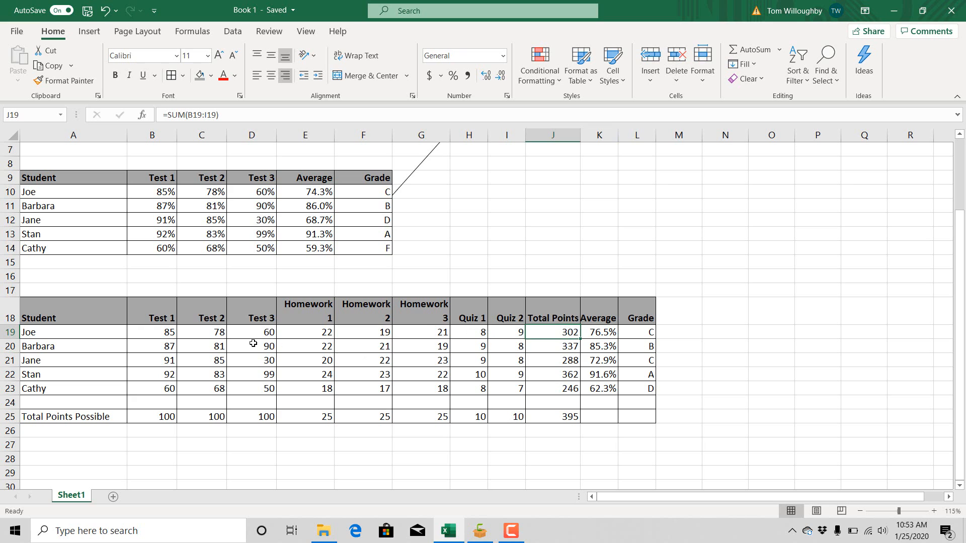
left_click(603, 335)
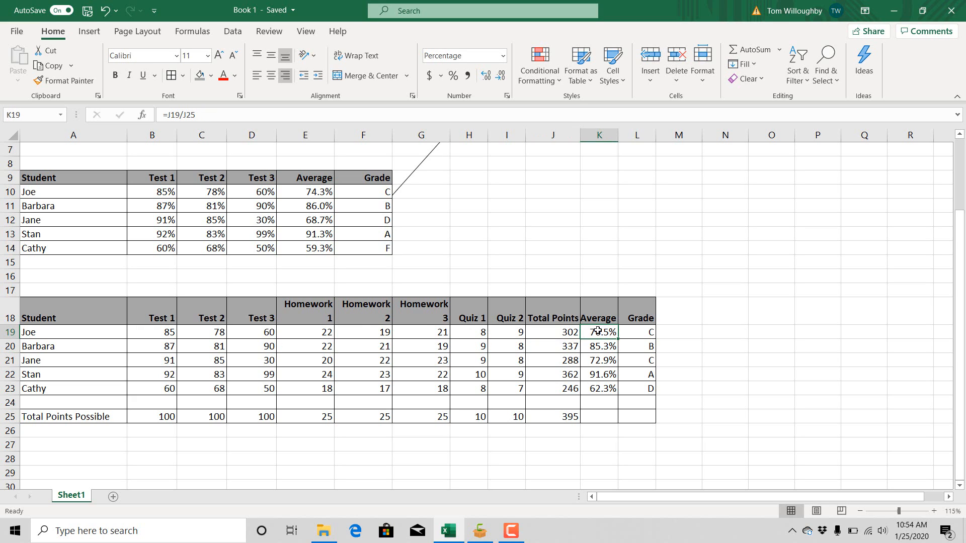
- Examine the average formulas in K19:K23 of the second table and the total possible points formula in J25 they divide by
left_click(559, 423)
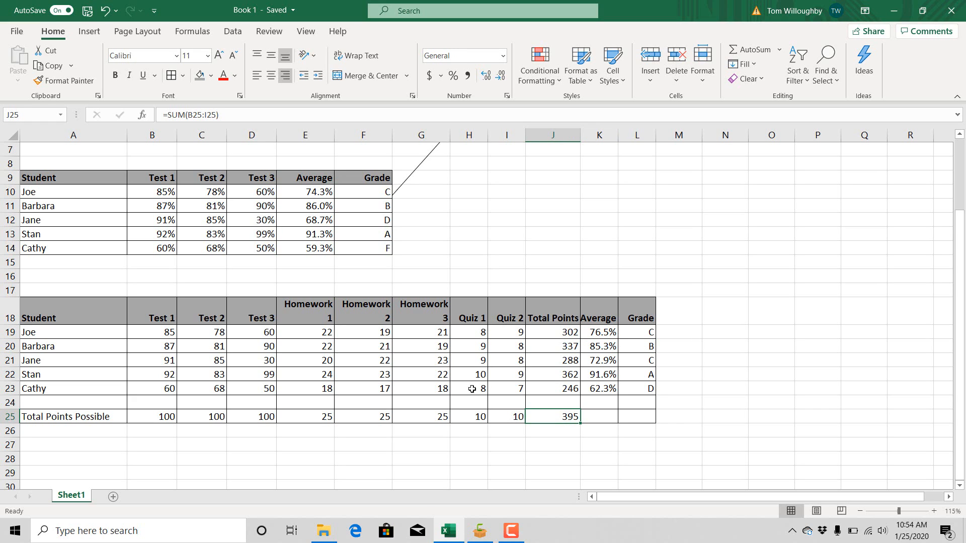
left_click(600, 323)
left_click(600, 334)
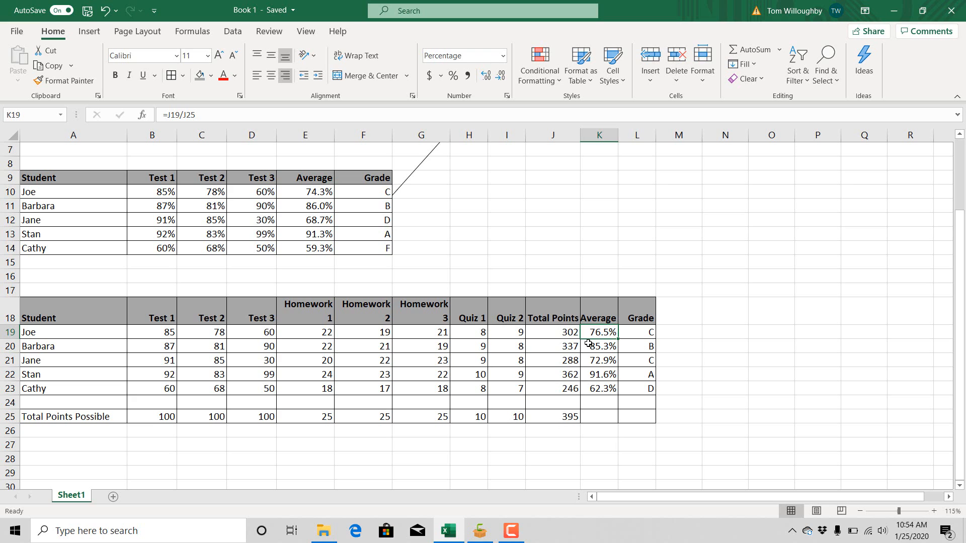
key("Down")
key("Down")
key("Down")
key("Down")
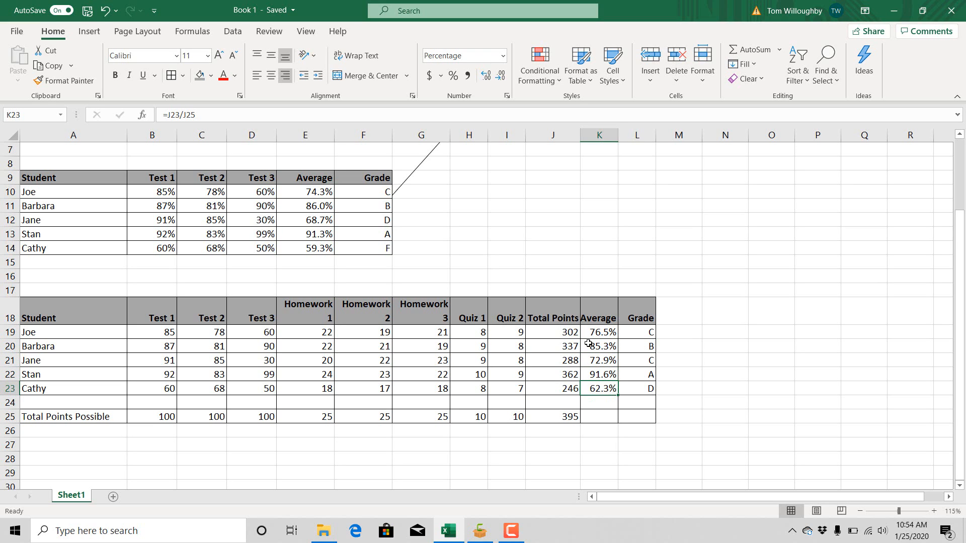
key("Down")
key("Down")
key("Left")
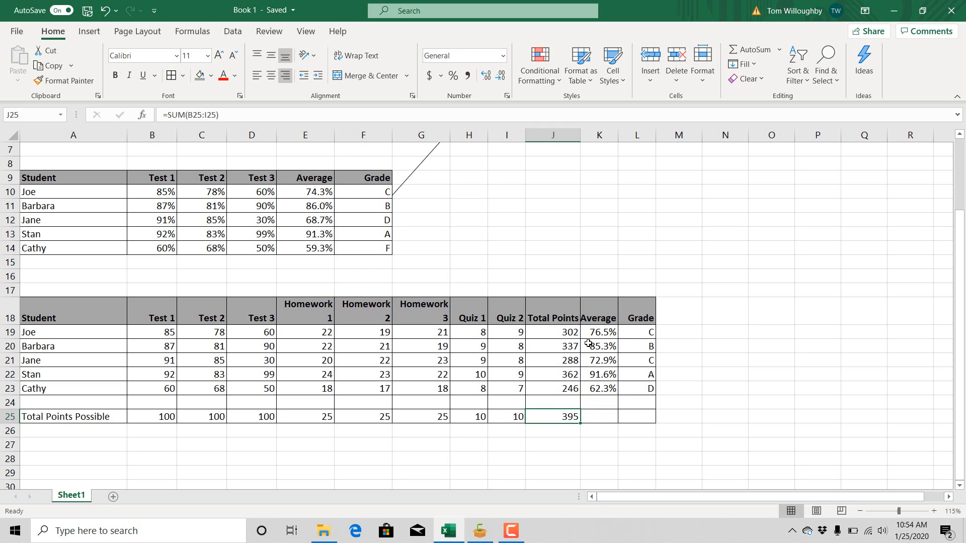
- Recheck each student's average formula in K19:K23 for its total points reference and the shared divisor J25
key("Right")
key("Up")
key("Up")
key("Up")
key("Up")
key("Up")
key("Up")
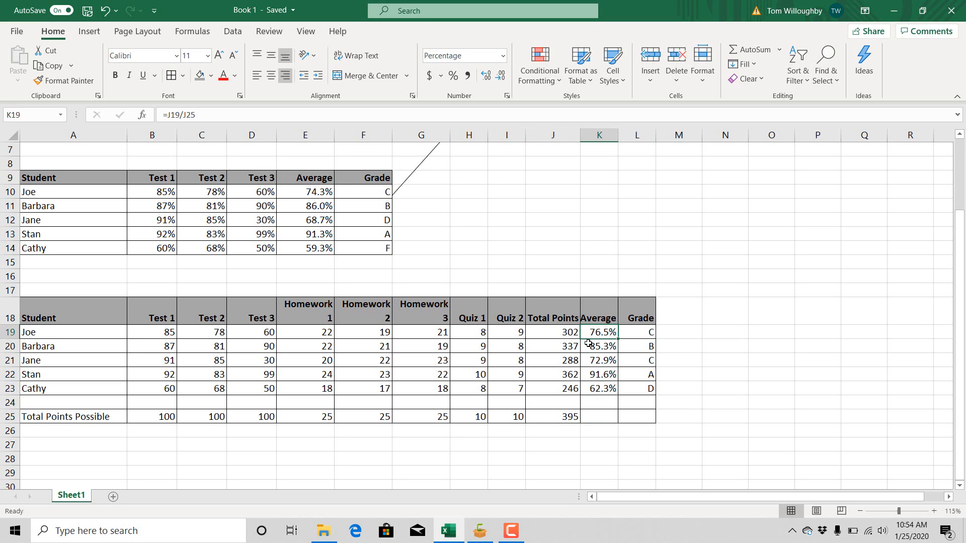
key("Down")
key("Down")
key("Down")
key("Down")
key("Down")
key("Up")
key("Up")
key("Up")
key("Up")
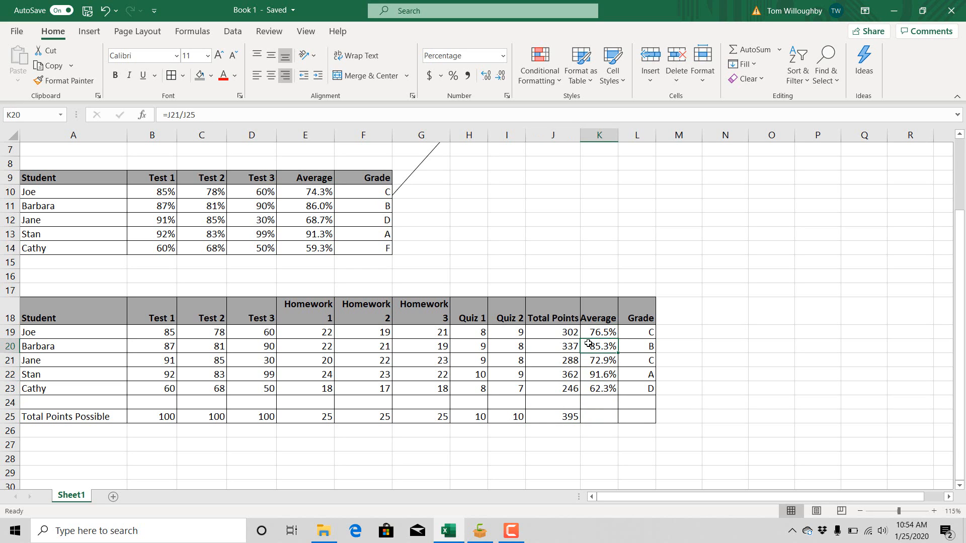
key("Up")
key("Up")
key("Down")
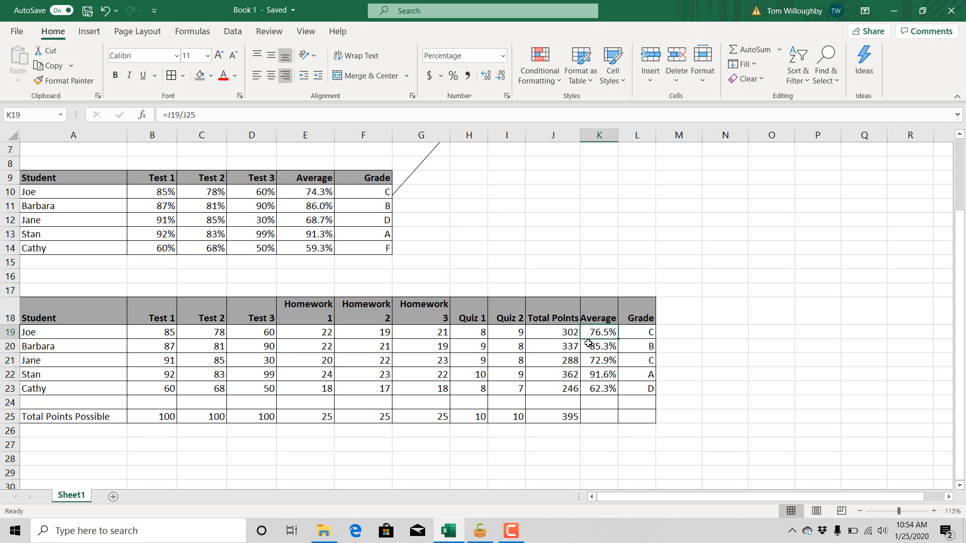
- Review the nested IF grade formulas in L19:L23 and the average in K19 that the first one tests
key("Right")
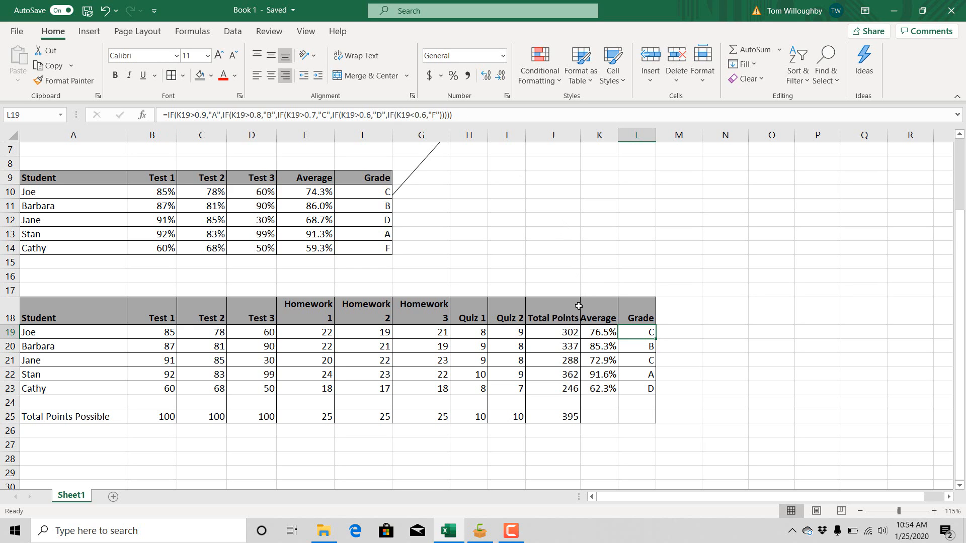
left_click(606, 333)
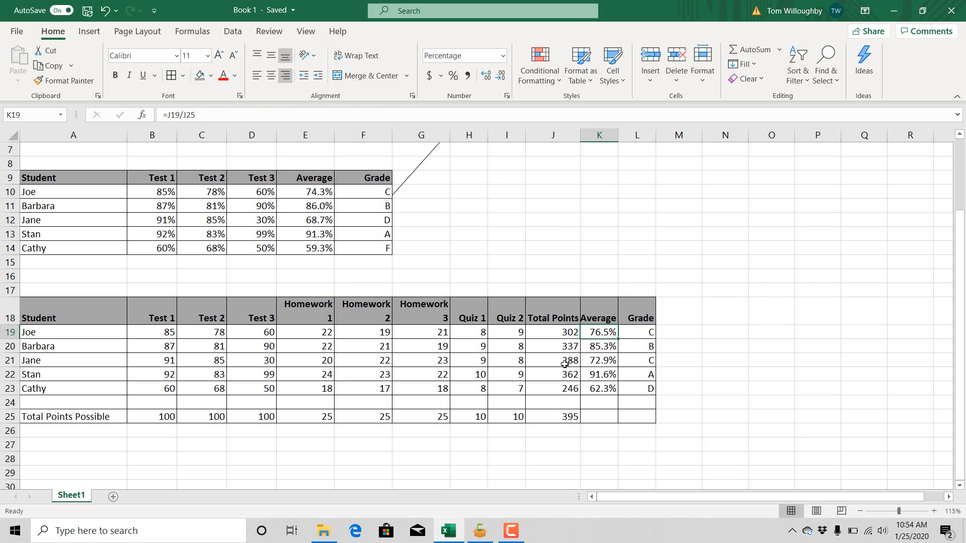
left_click(636, 332)
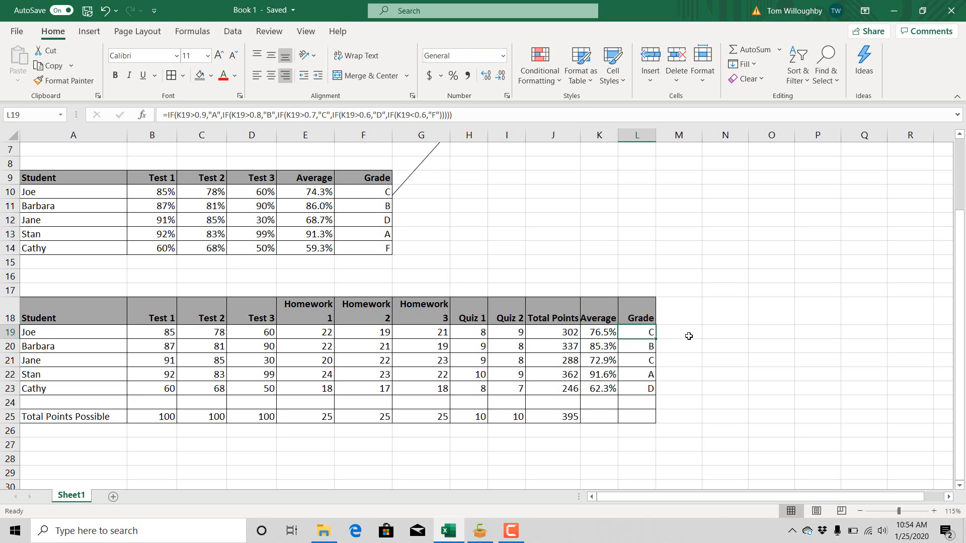
key("Down")
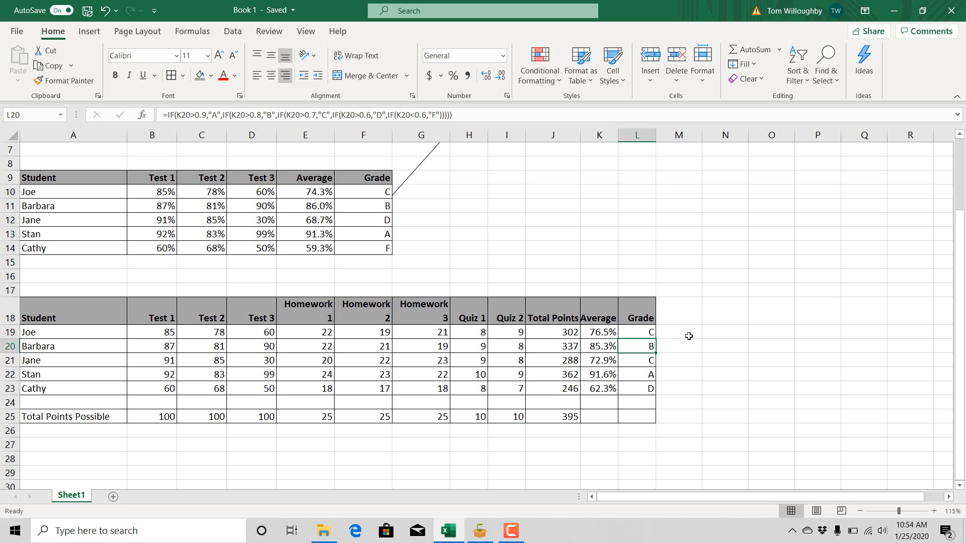
key("Down")
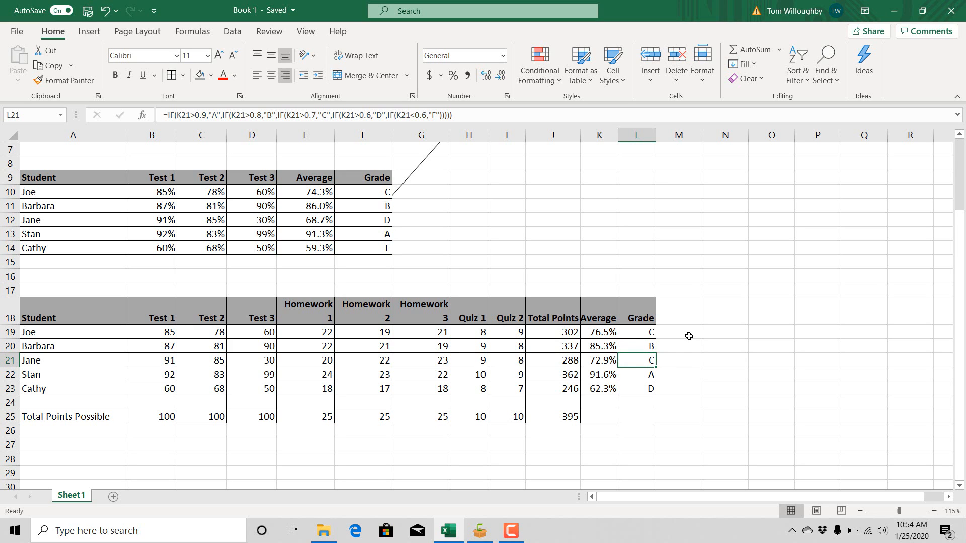
key("Down")
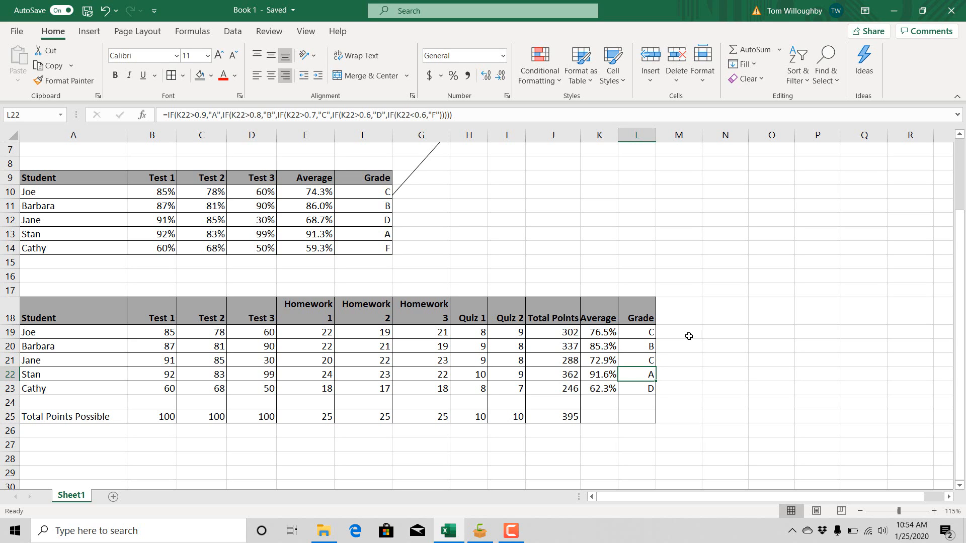
key("Down")
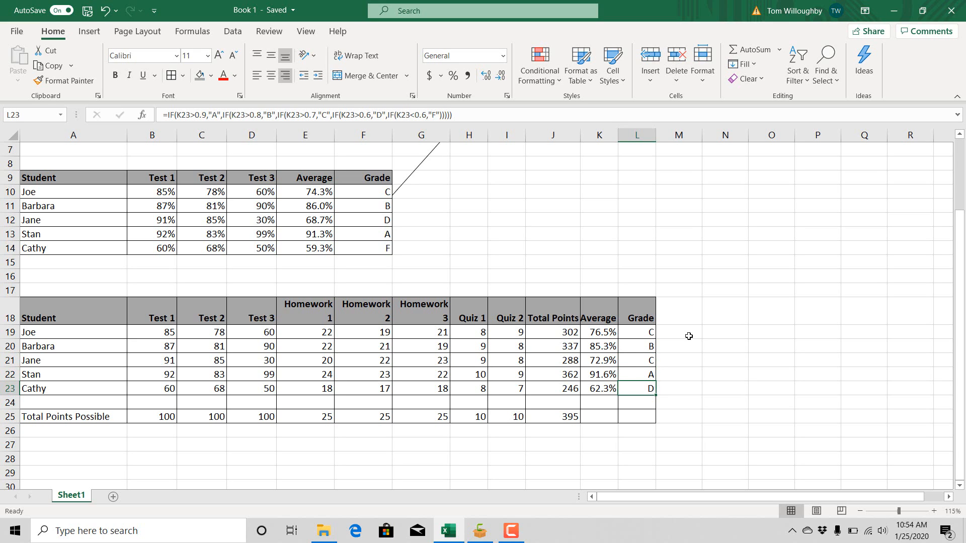
- Return to the top of the sheet and examine the written-out nested IF formula in F4
key("Up")
key("Up")
key("Up")
key("Up")
key("Up")
key("Up")
key("Up")
key("Up")
key("Up")
key("Up")
key("Up")
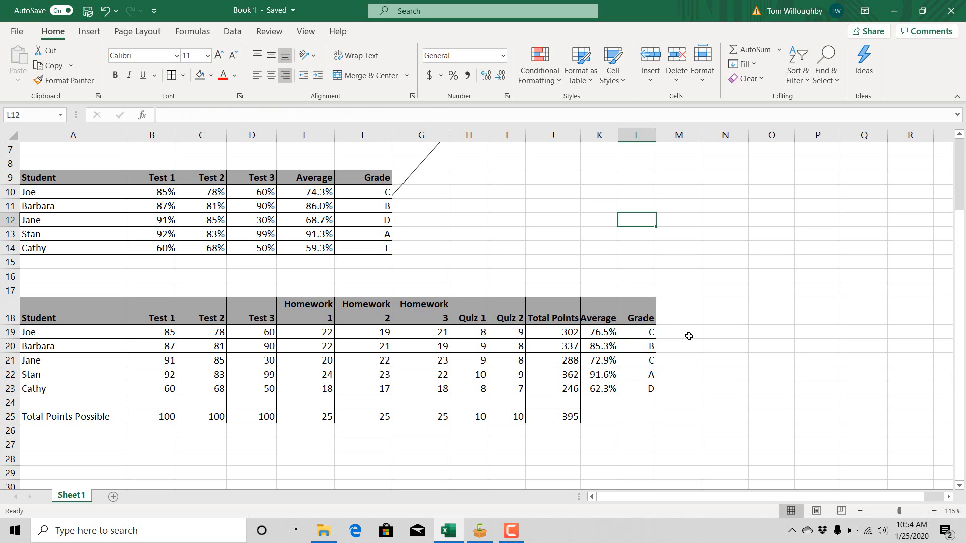
key("Up")
key("Up")
key("Up")
key("Up")
key("Up")
key("Up")
key("Up")
key("Up")
key("Up")
key("Up")
key("Up")
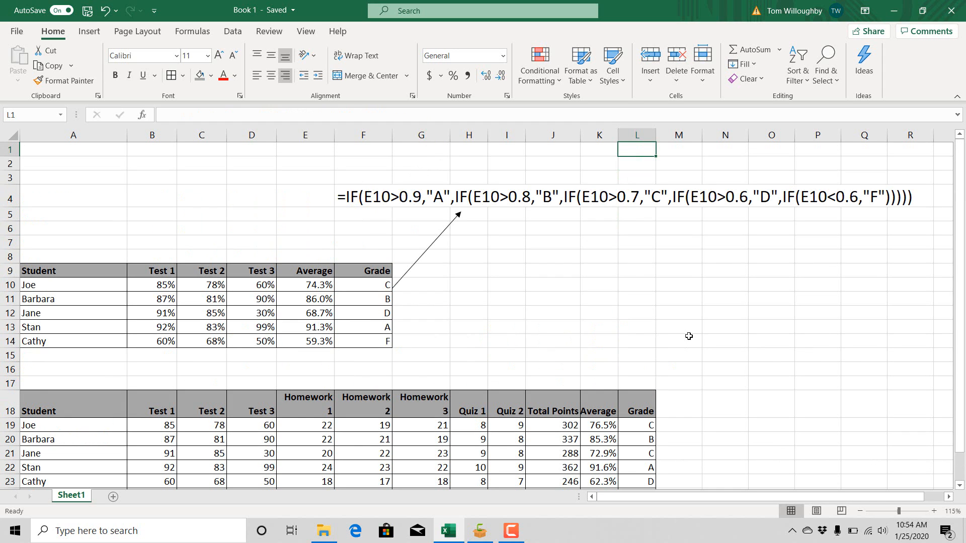
key("Down")
key("Down")
key("Down")
key("Left")
key("Left")
key("Left")
key("Left")
key("Left")
key("Left")
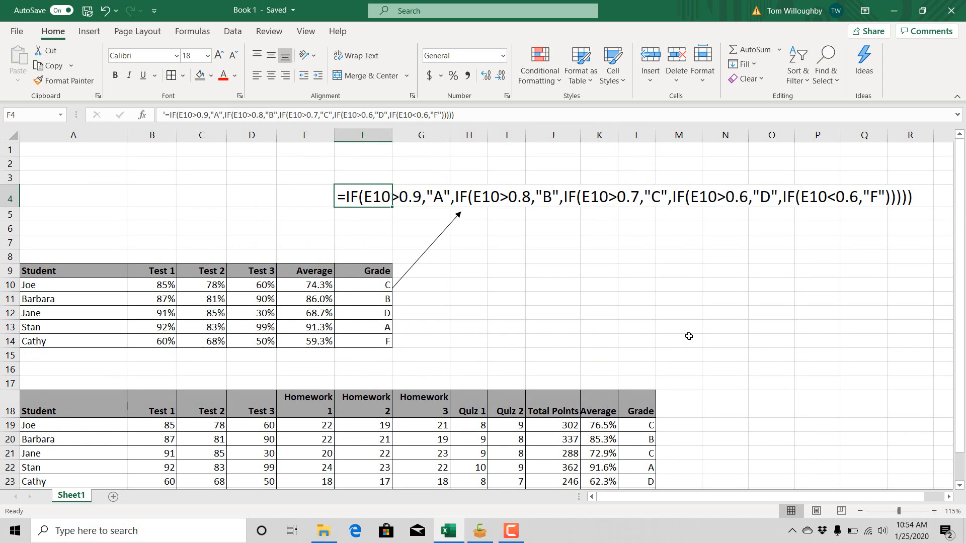
key("Left")
key("Right")
left_click(494, 337)
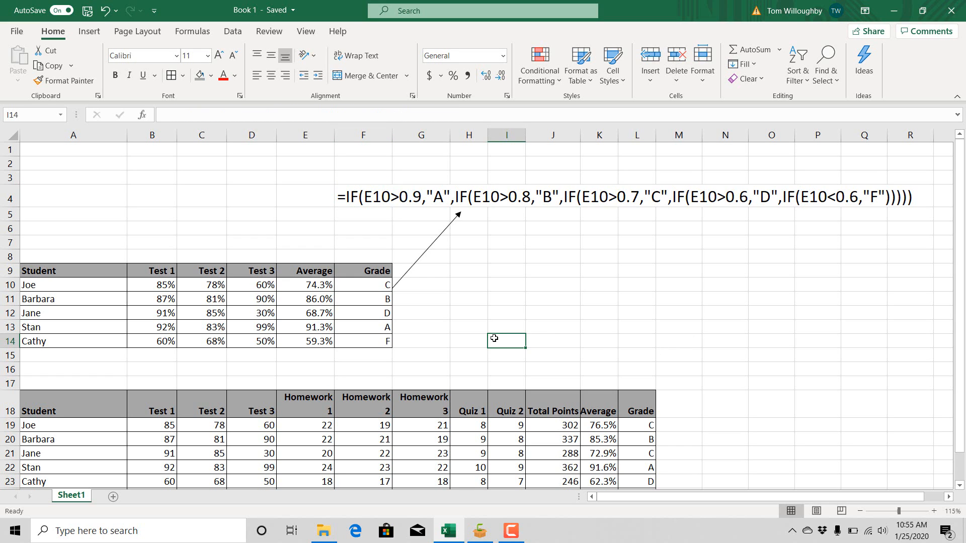
left_click_drag(494, 338, 635, 378)
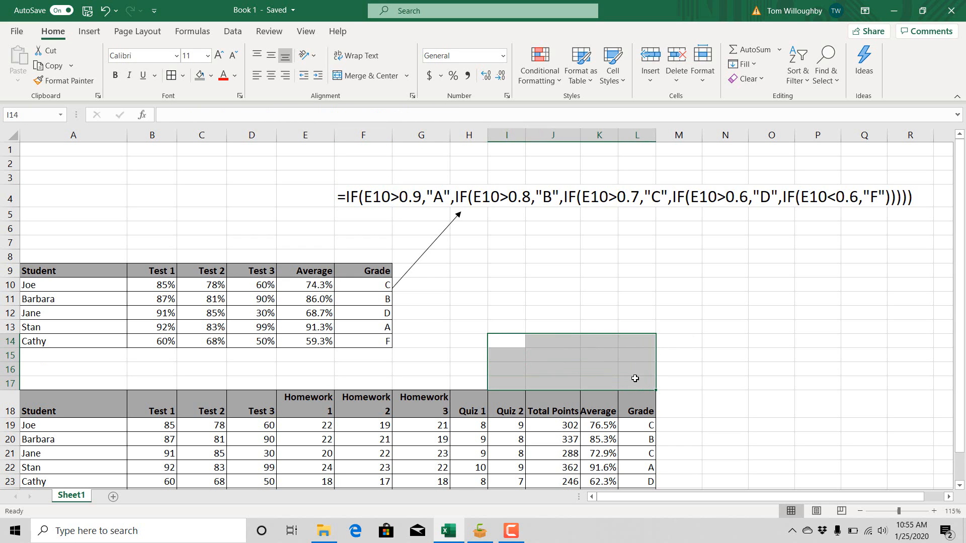
left_click(652, 341)
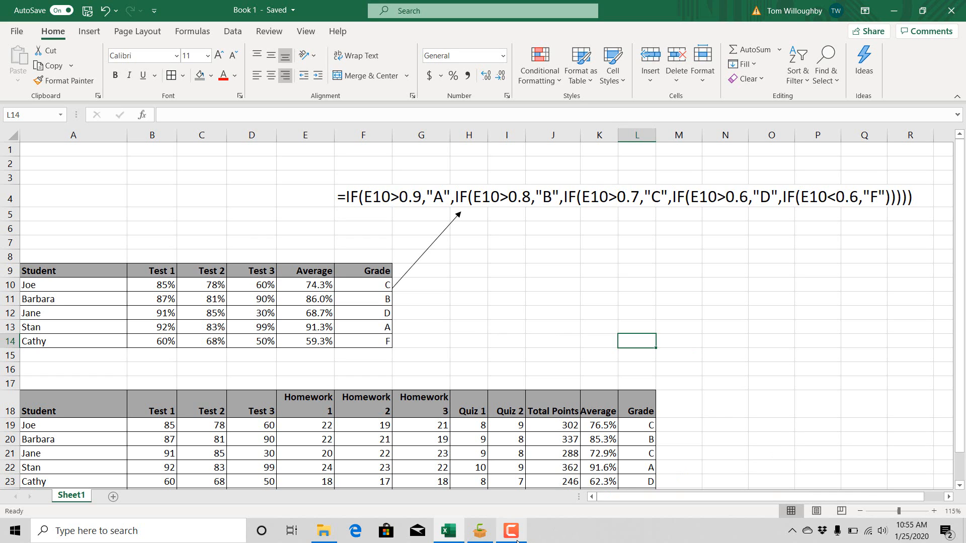
left_click(585, 332)
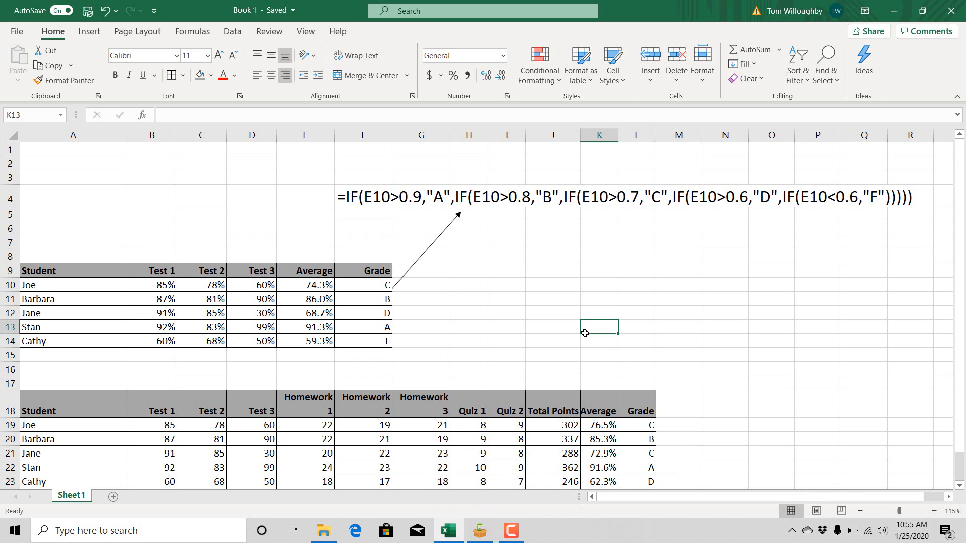
left_click(534, 357)
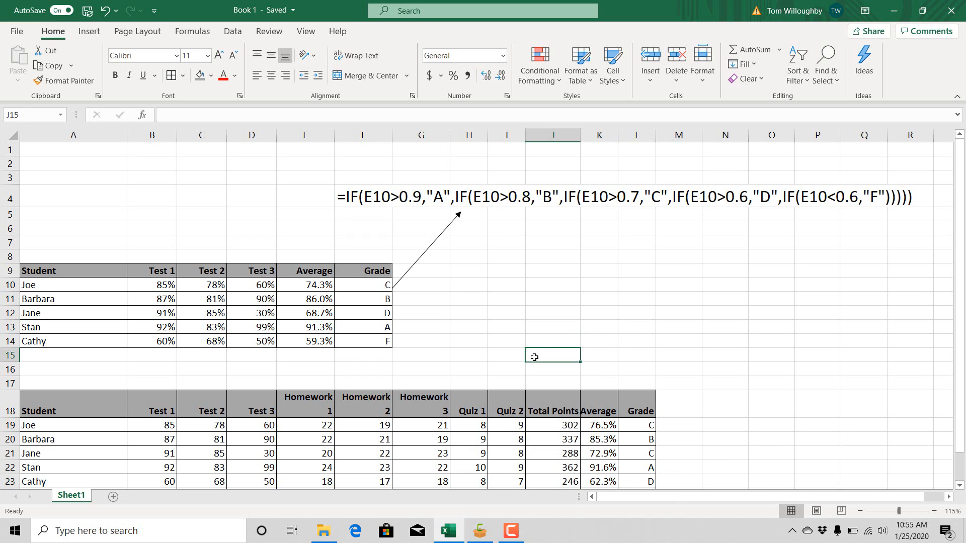